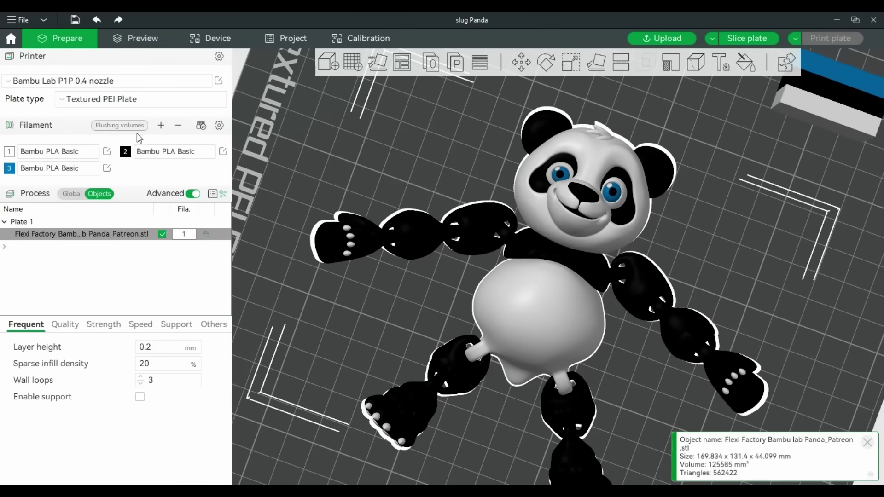
- Open the flushing volumes table for switching between the three filaments
left_click(134, 126)
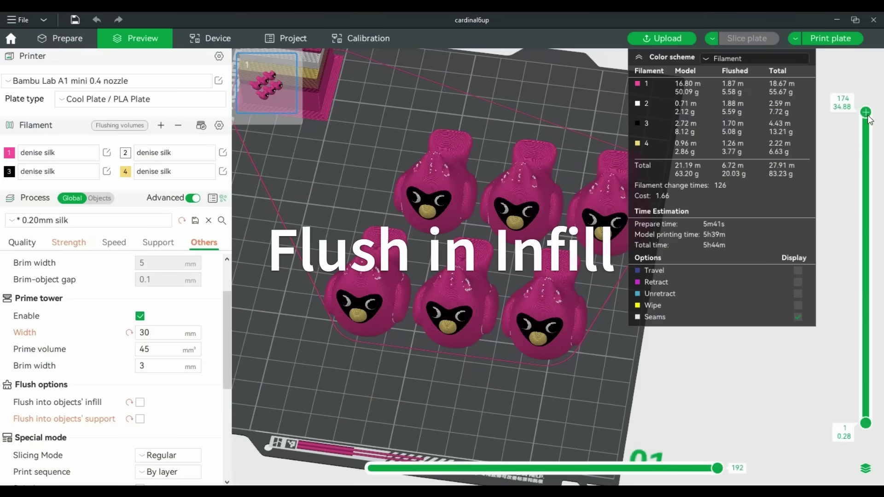
- Step the preview down to layer 52, enable flushing into objects' support, and reslice the plate
key("Down")
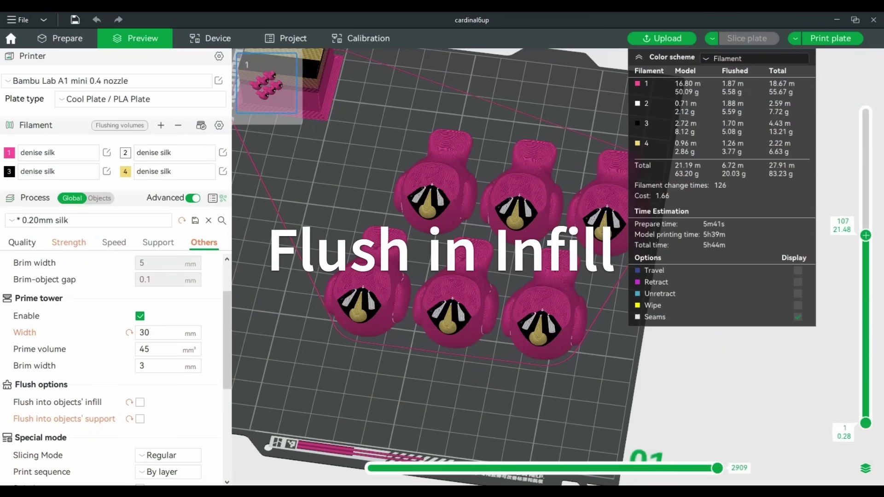
key("Down")
key("Down")
key("Down")
key("Down")
key("Down")
key("Down")
key("Down")
key("Down")
key("Down")
key("Down")
key("Down")
key("Down")
key("Down")
key("Down")
key("Down")
key("Down")
key("Down")
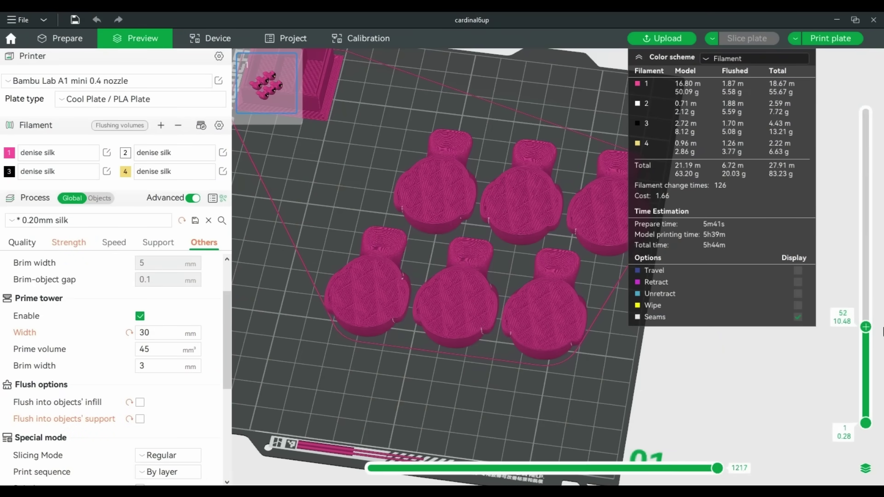
left_click(140, 420)
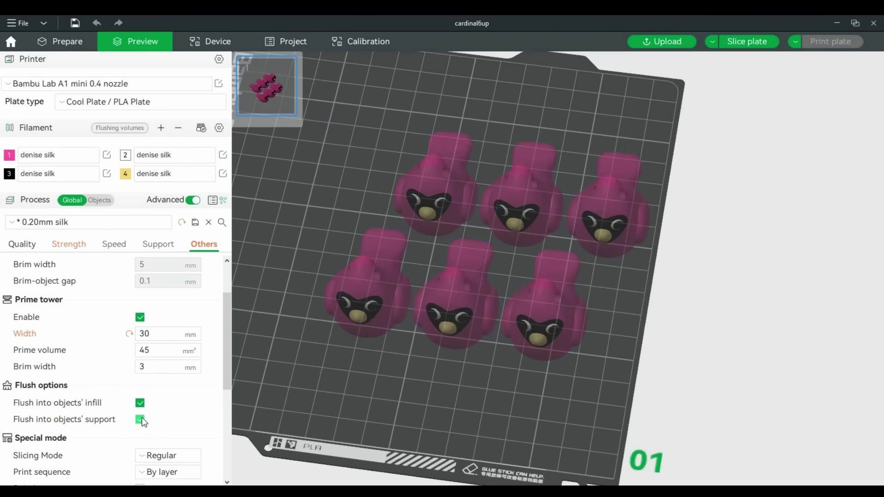
left_click(752, 38)
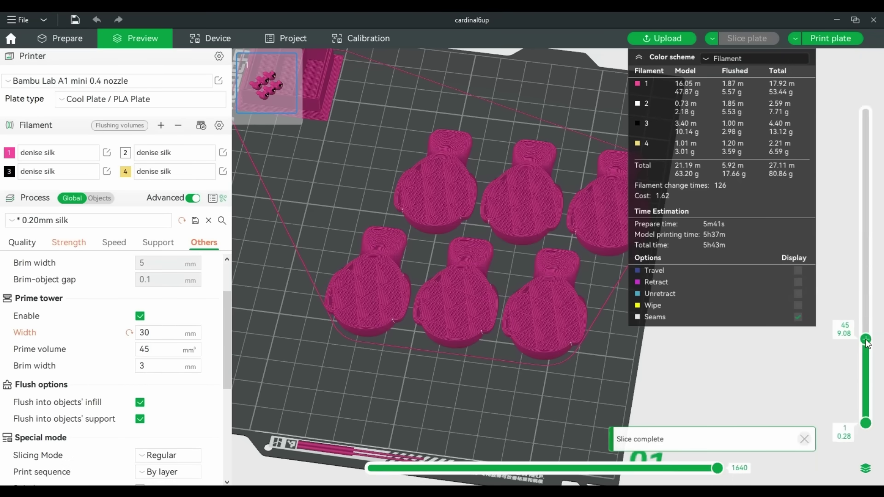
- Move the layer slider and orbit closer to inspect the cardinals' infill
left_click_drag(866, 324, 866, 175)
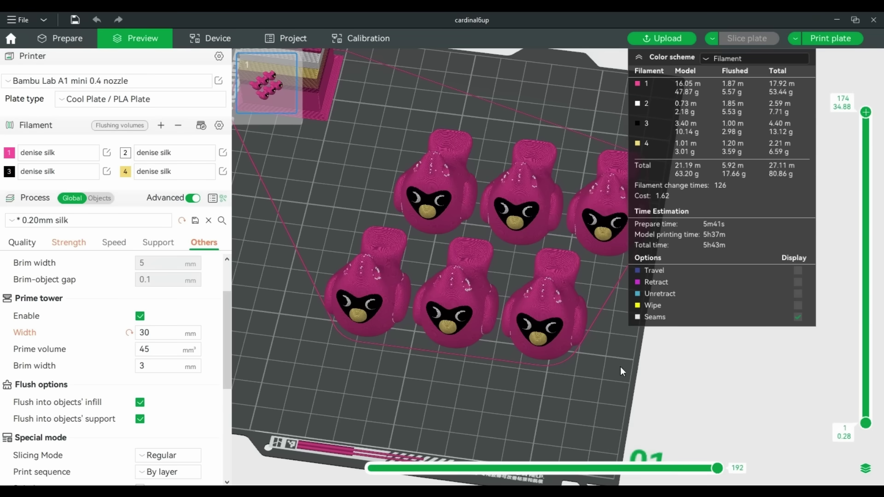
left_click_drag(617, 369, 604, 355)
scroll(602, 356, "up", 3)
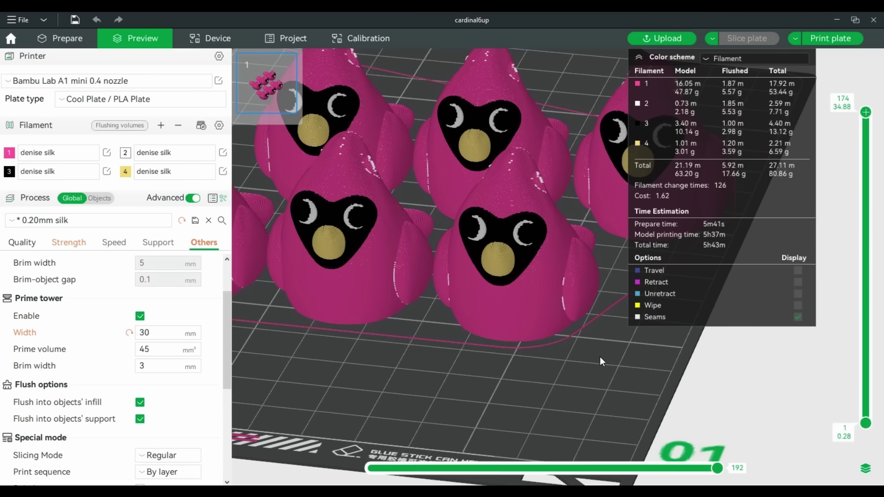
scroll(600, 358, "up", 6)
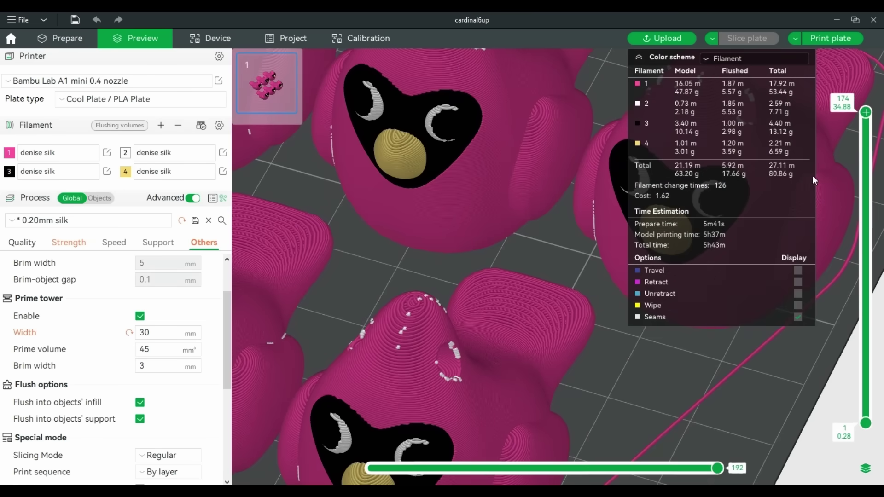
left_click_drag(867, 177, 865, 265)
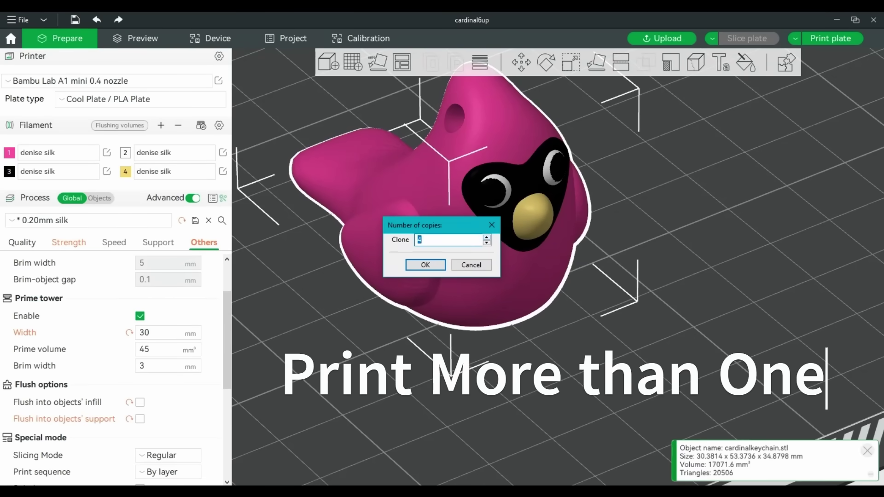
- Confirm the cardinal copies, auto-arrange the six keychains on the plate, and slice them
left_click(425, 265)
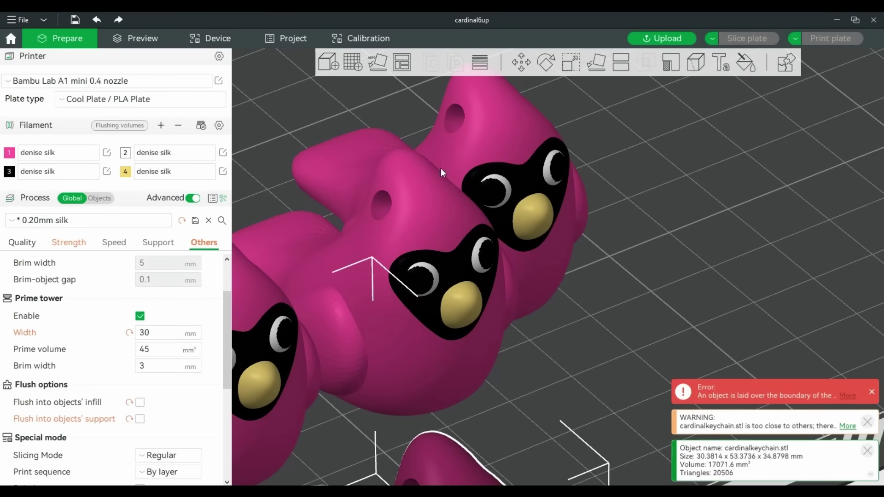
right_click(399, 63)
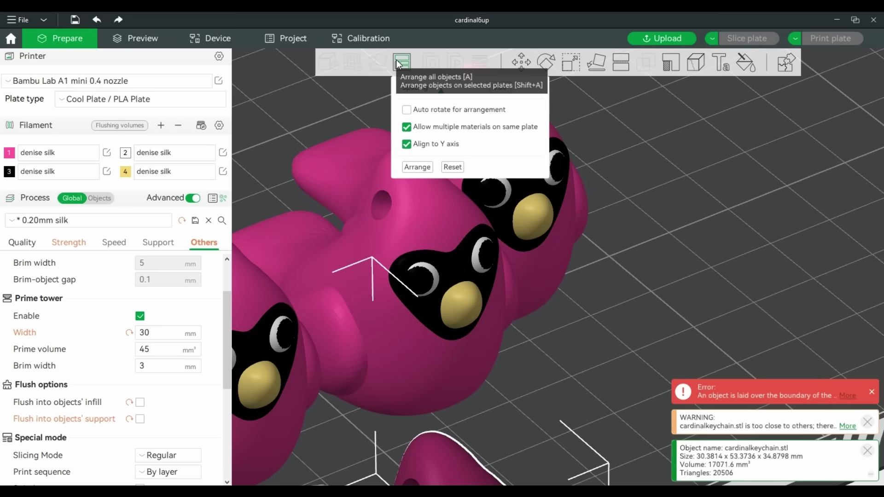
left_click(419, 167)
left_click(735, 40)
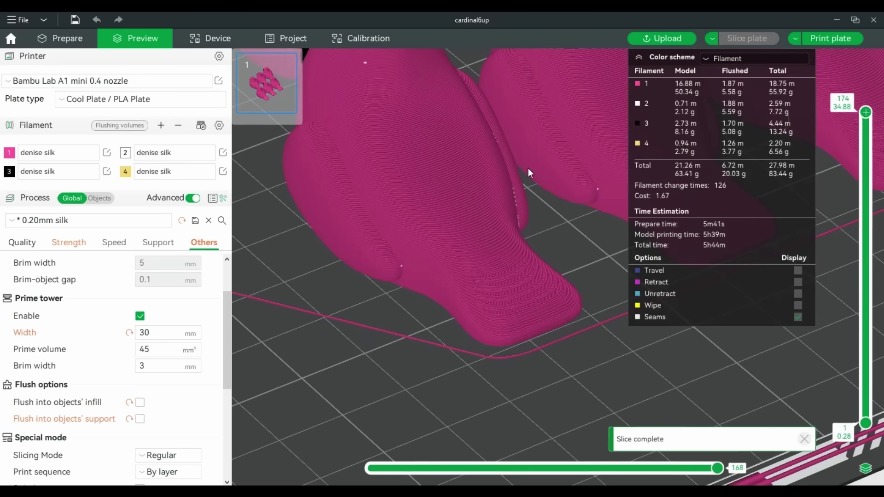
scroll(582, 171, "down", 5)
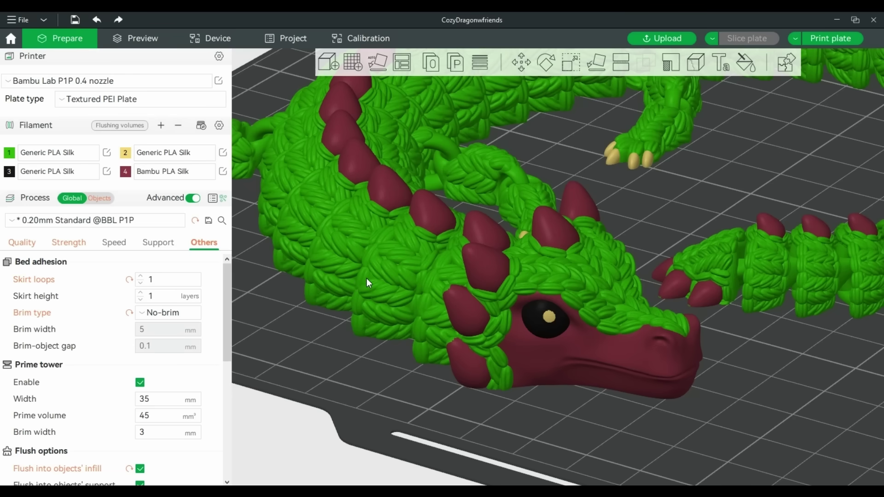
- Go to a top-down preparation view and make the cat-in-Christmas-tree fidget absorb flushed filament
scroll(367, 279, "down", 10)
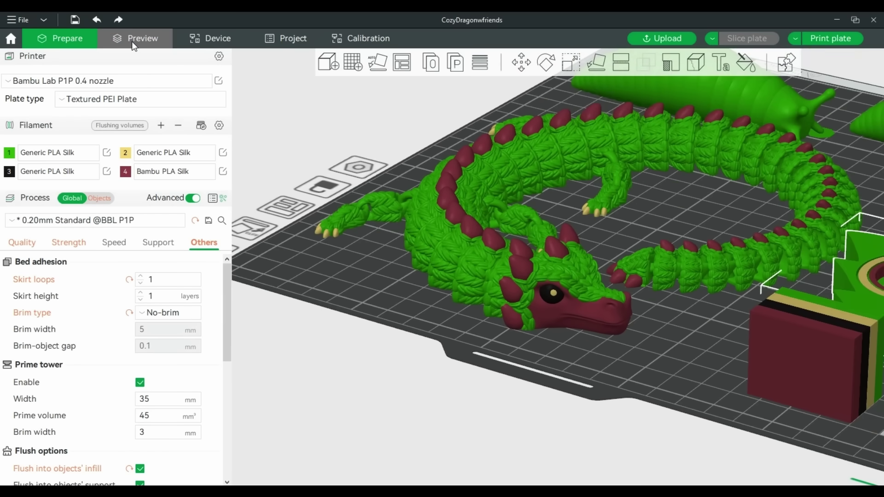
left_click(132, 41)
left_click_drag(466, 165, 200, 205)
key("Tab")
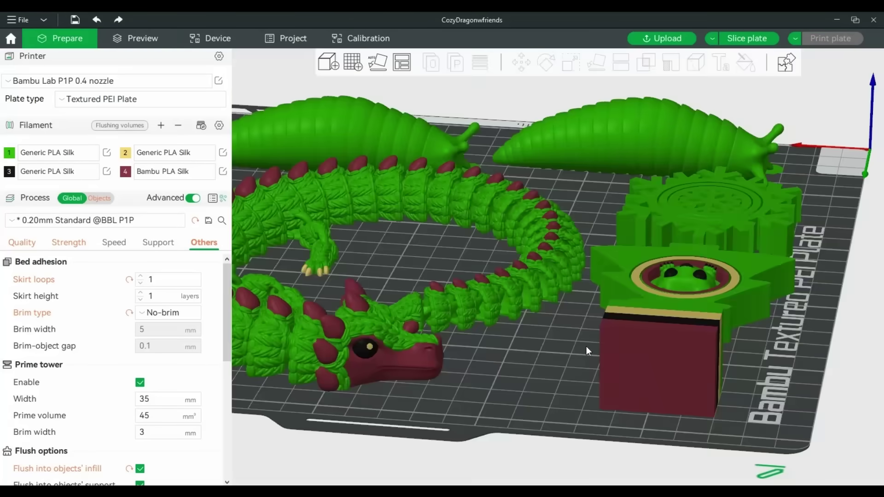
key("1")
left_click(629, 327)
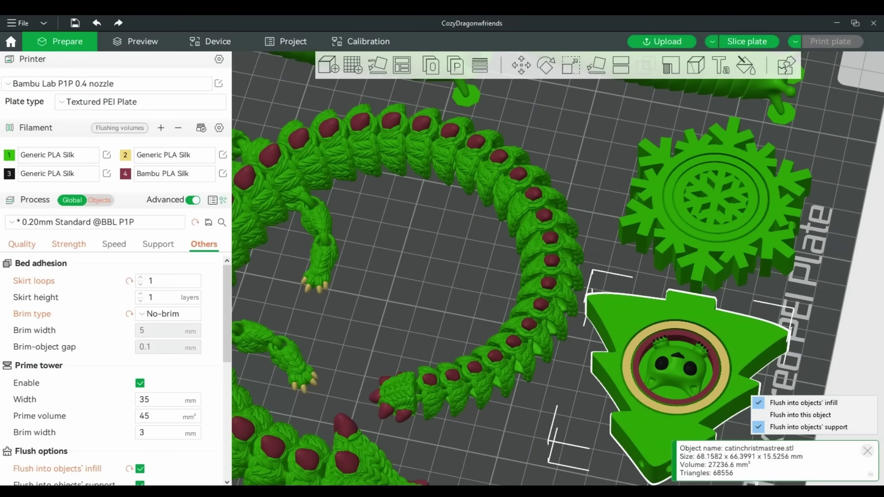
left_click(796, 415)
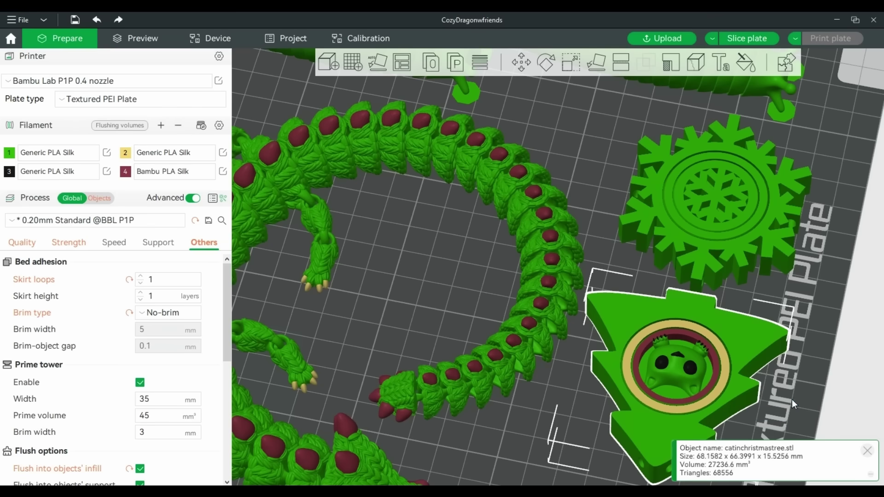
- Set Flush into this object on the snowflake and the right-hand slug
left_click(747, 225)
right_click(746, 402)
left_click(672, 408)
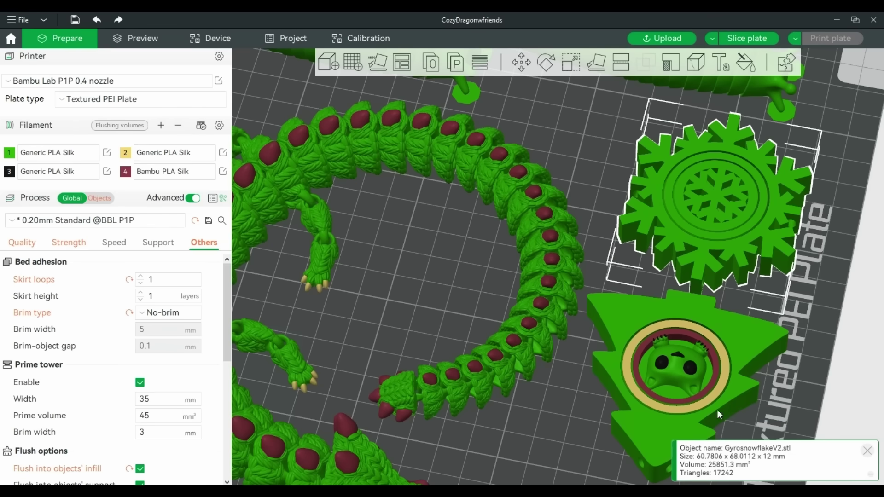
scroll(568, 240, "down", 2)
left_click(684, 116)
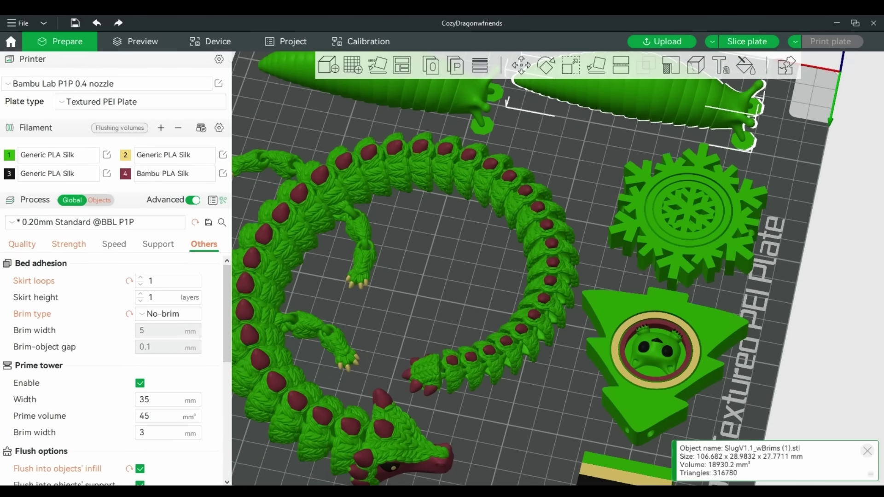
right_click(573, 347)
left_click(598, 353)
- Make the upper-left slug absorb flushed filament too, then slice the plate
left_click(295, 69)
right_click(569, 322)
left_click(586, 344)
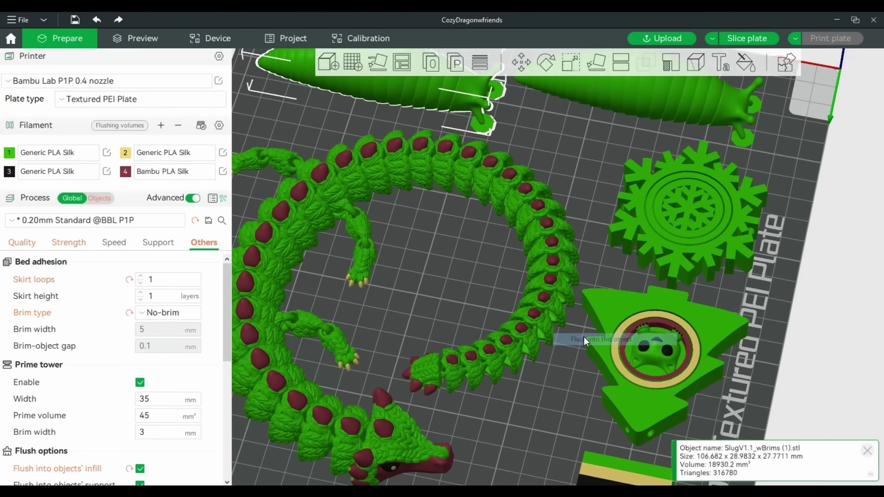
left_click(749, 38)
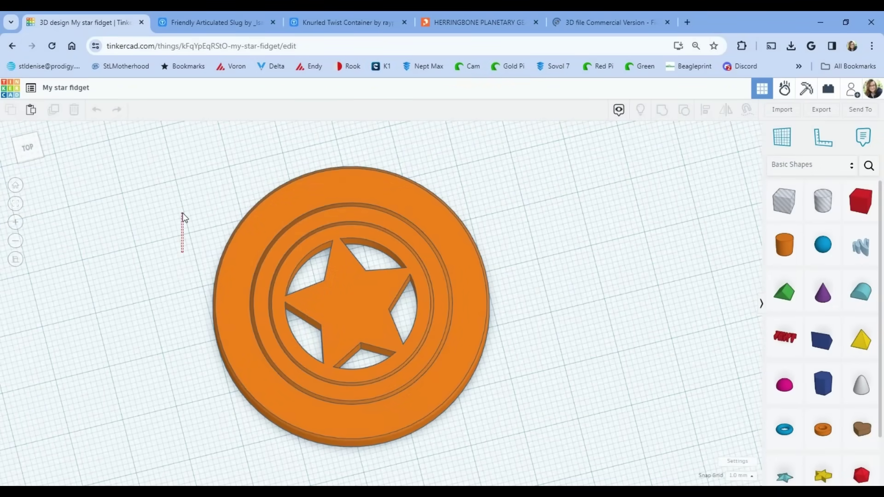
- Orbit the star fidget to an angled view, then switch to the Friendly Articulated Slug page
right_click_drag(178, 239, 48, 260)
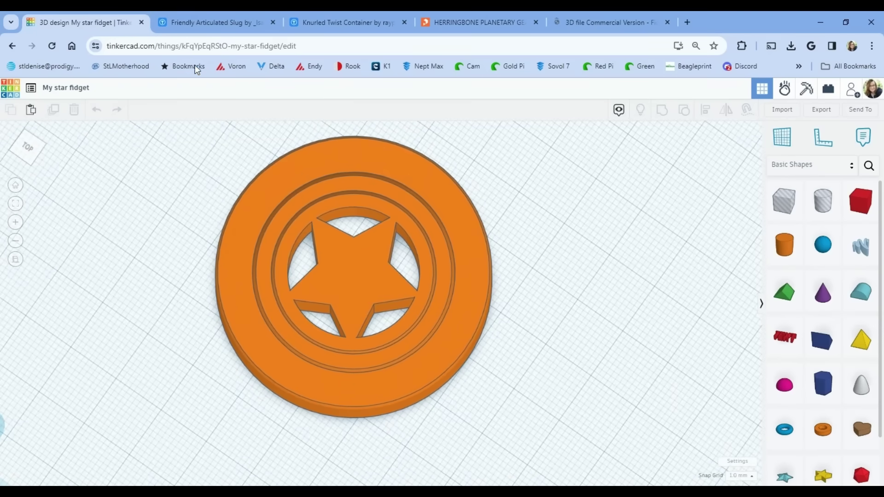
left_click(193, 25)
- Browse slug and Knurled Twist Container photos, then move via the planetary gear page to Cults3D's fidget bolt
scroll(253, 236, "down", 2)
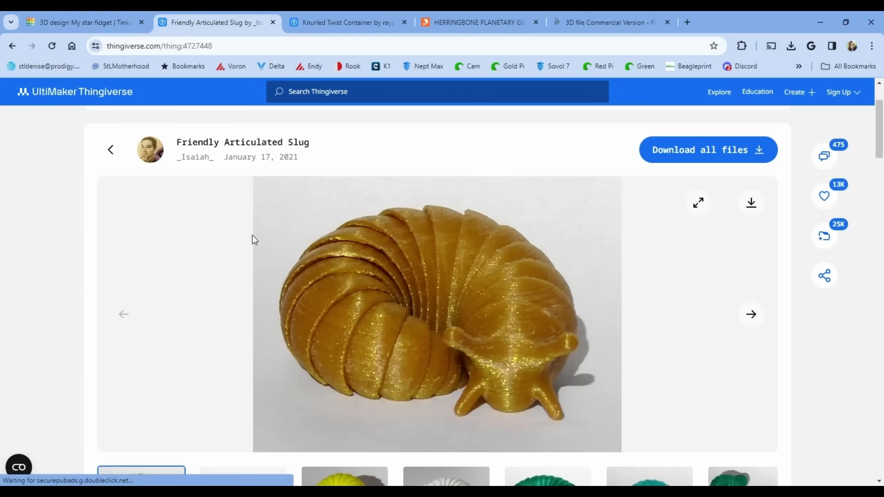
left_click(739, 312)
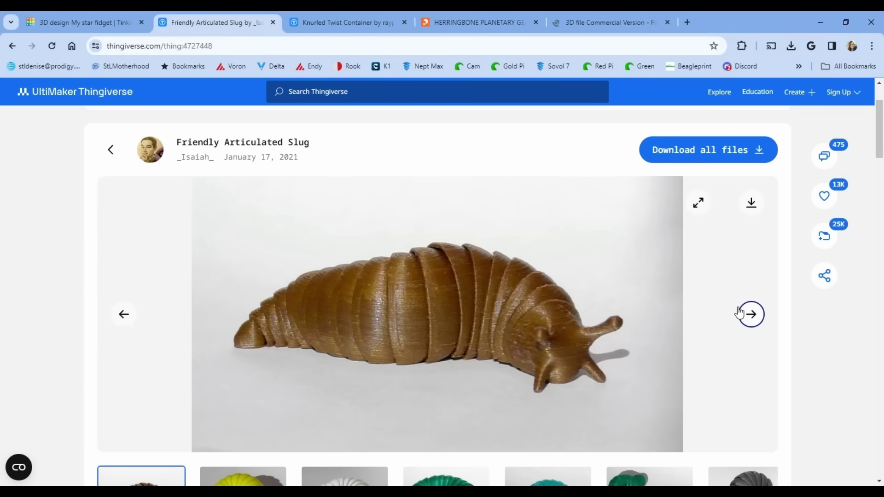
left_click(325, 23)
left_click(754, 317)
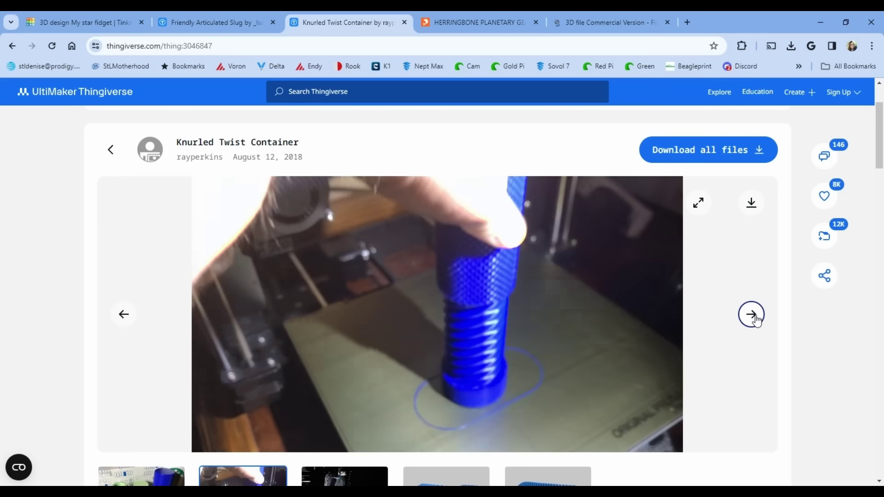
left_click(479, 23)
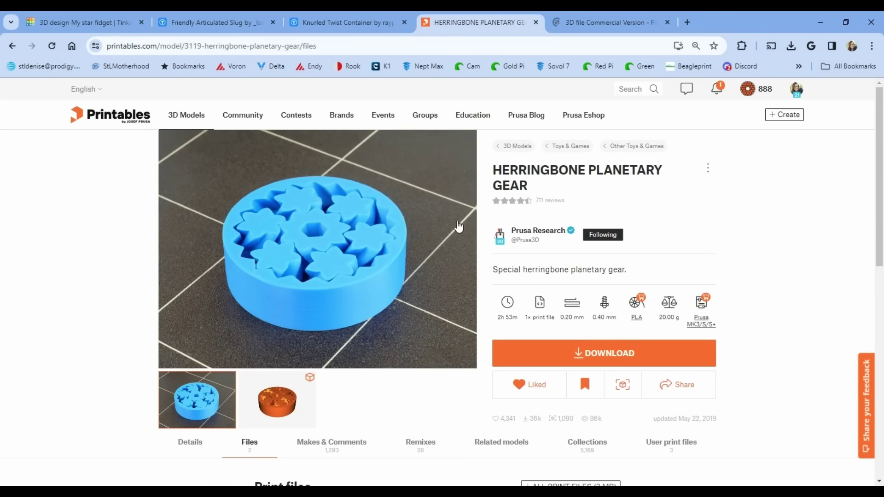
left_click(615, 22)
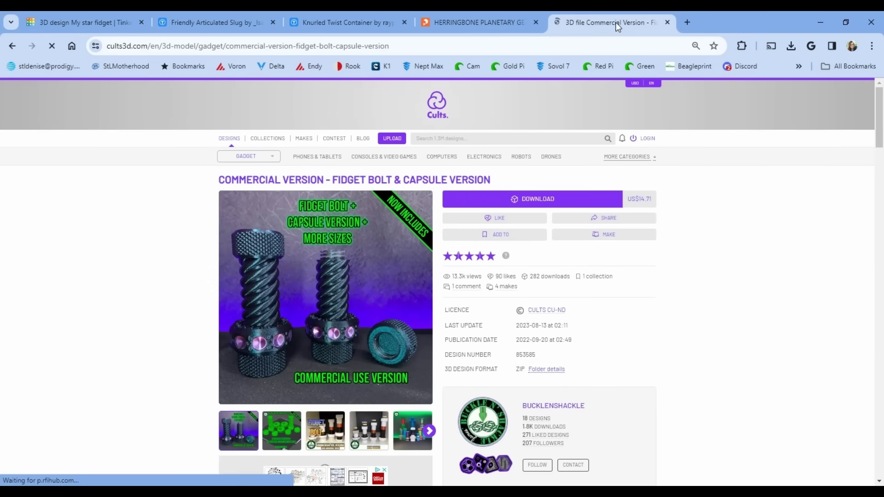
- View the Fidget Bolt image and the colourful group photo large in the Cults3D gallery
left_click(327, 445)
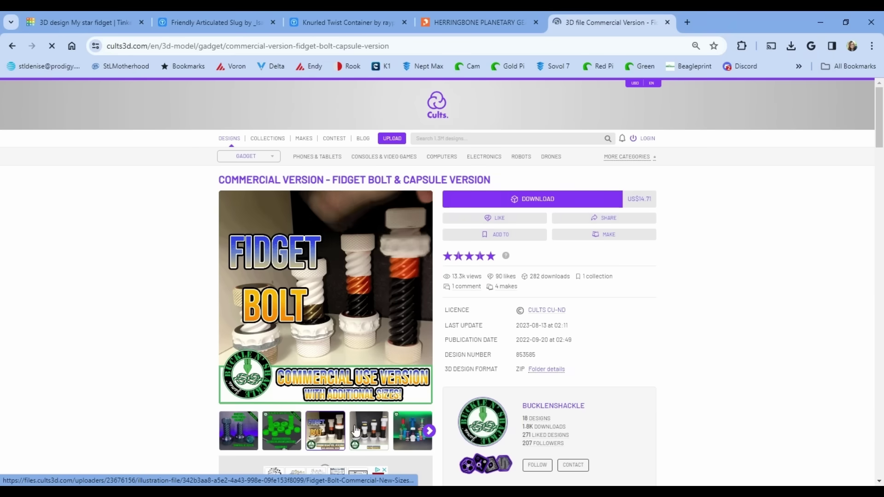
left_click(412, 430)
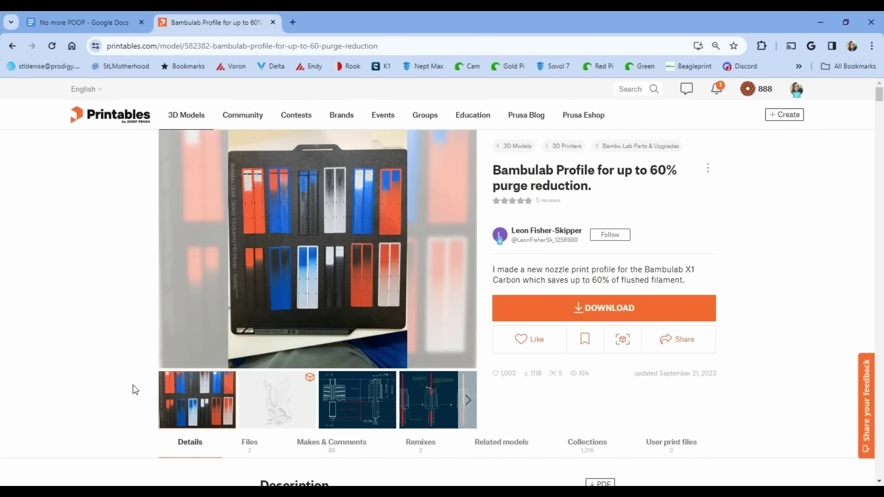
- View the nozzle blueprint and filament-path diagram, then reveal more photos in the gallery
left_click(348, 393)
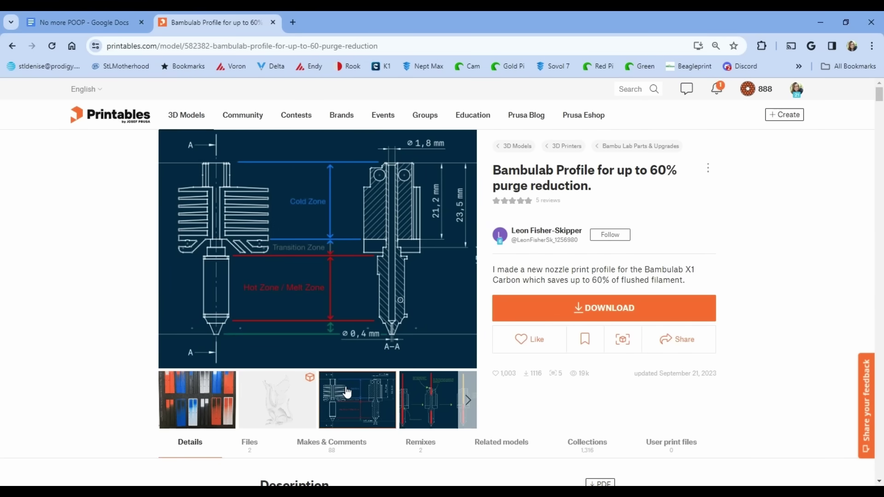
left_click(423, 397)
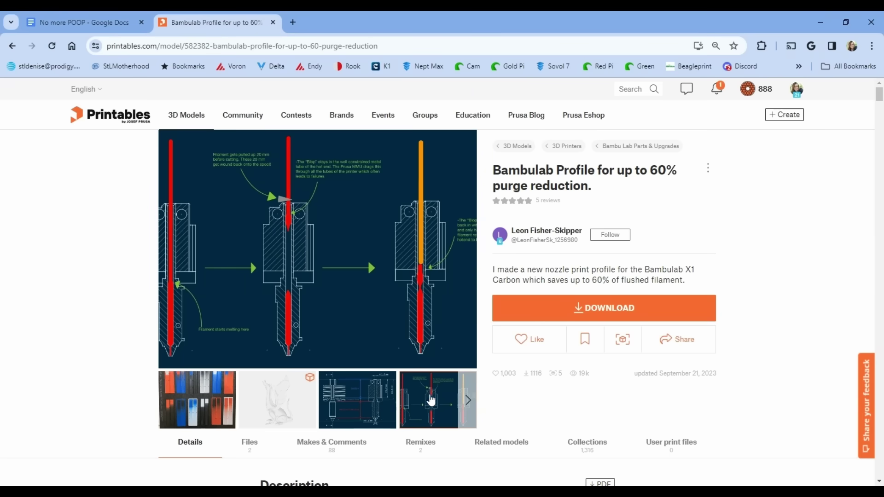
left_click(467, 400)
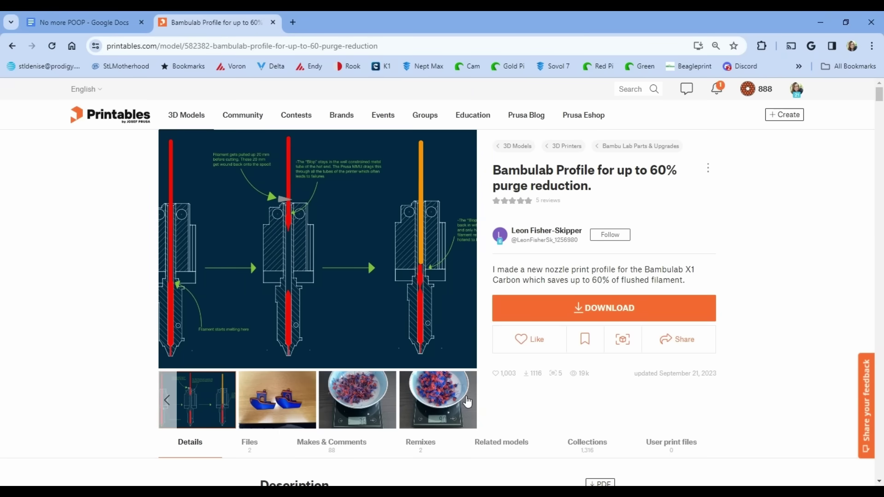